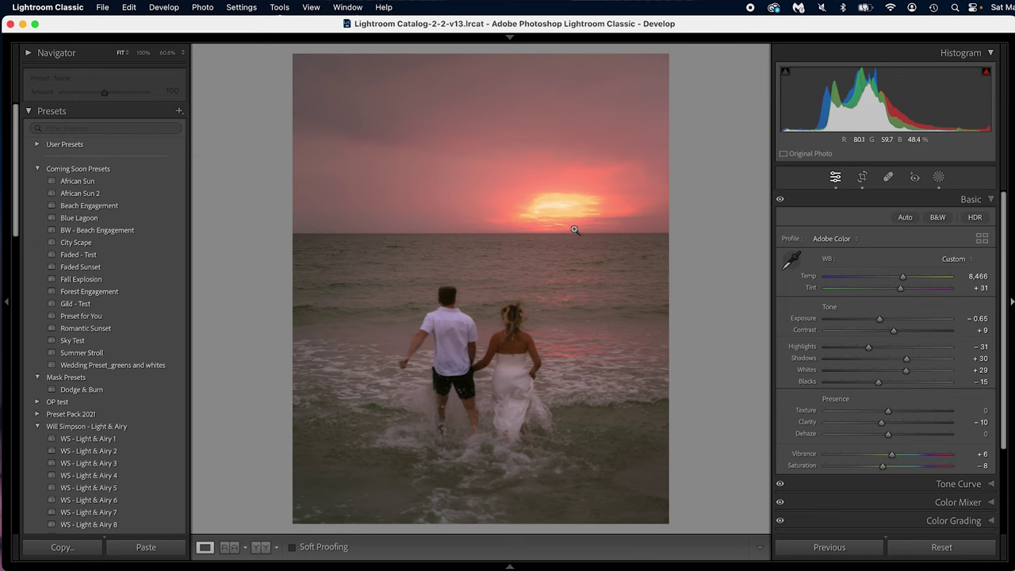
Show the existing mask overlays on the photo with Shift+W, then hide them again.
key(shift+w)
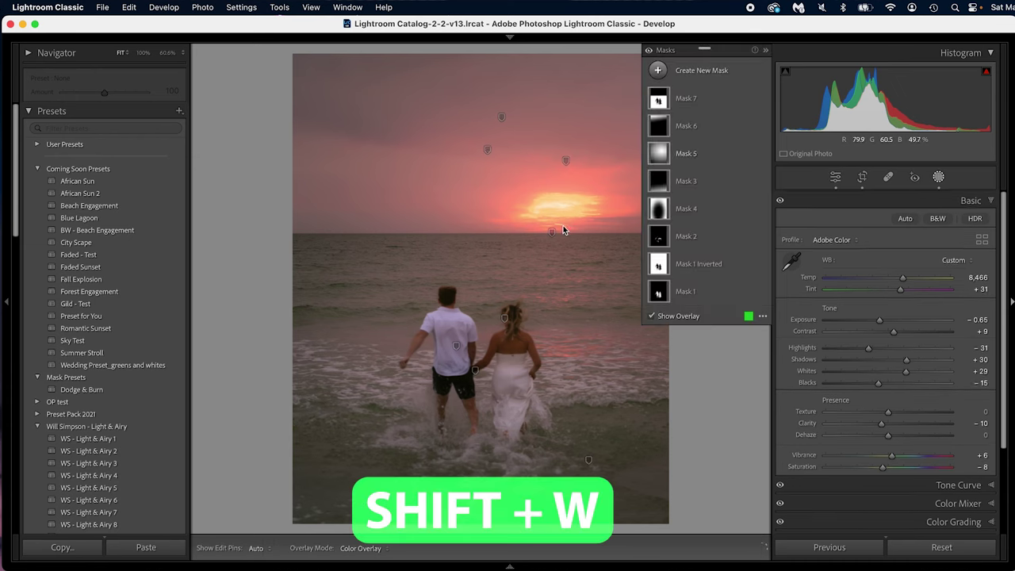
mouse_move(667, 101)
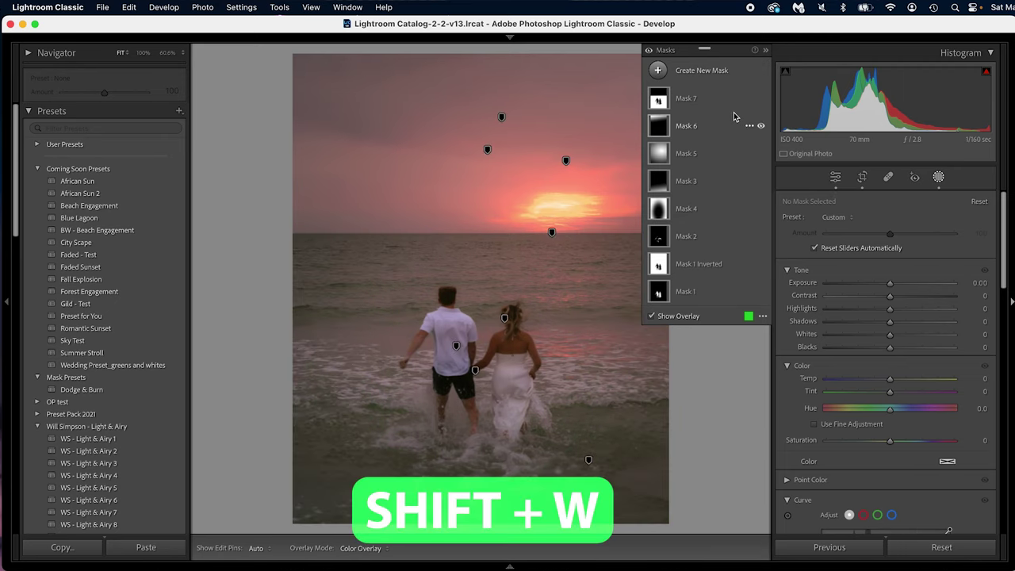
key(shift+w)
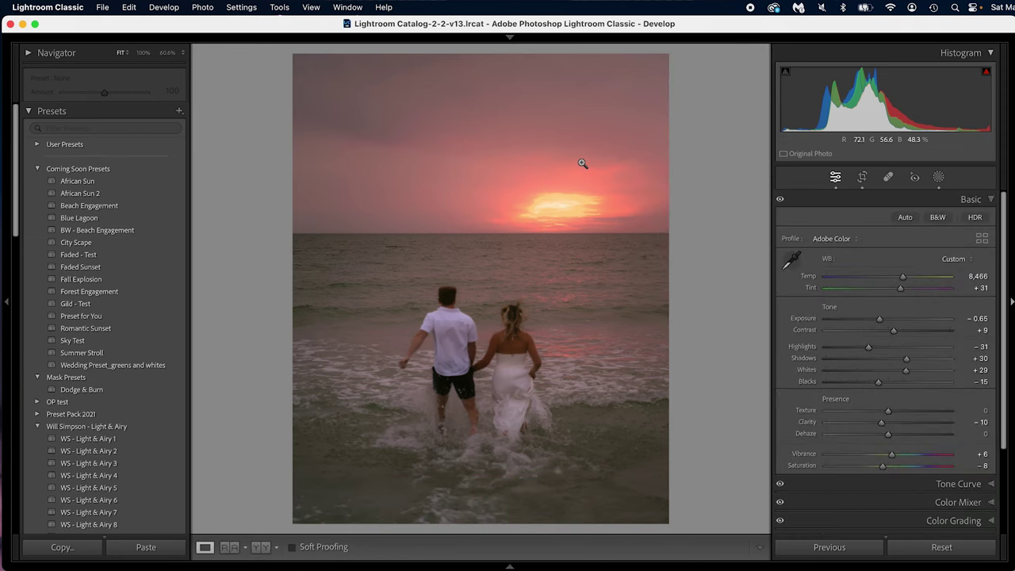
Add a linear gradient mask down from the top of the sky at −0.28 exposure.
key(m)
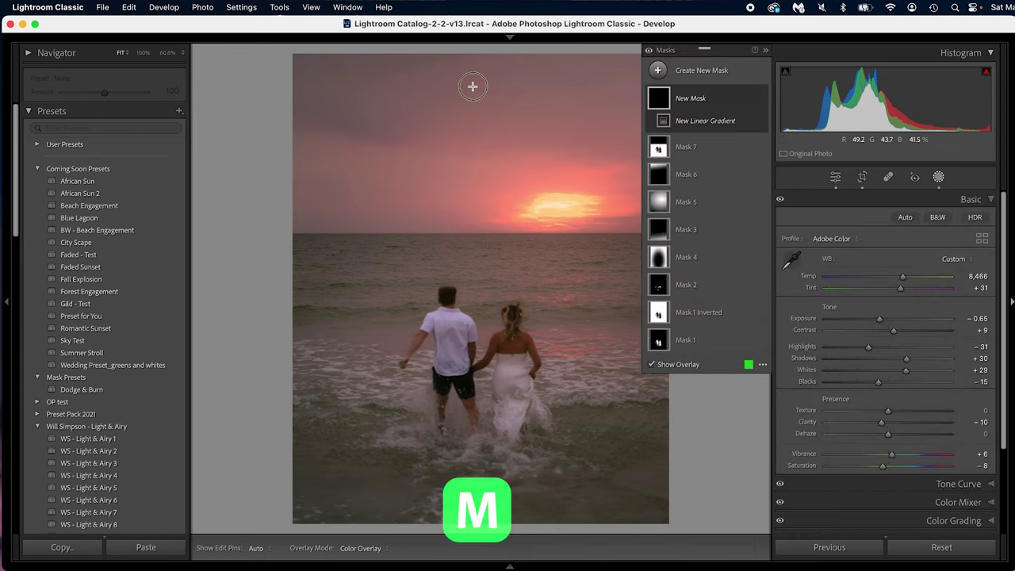
drag(473, 87, 616, 312)
drag(889, 298, 886, 298)
click(835, 177)
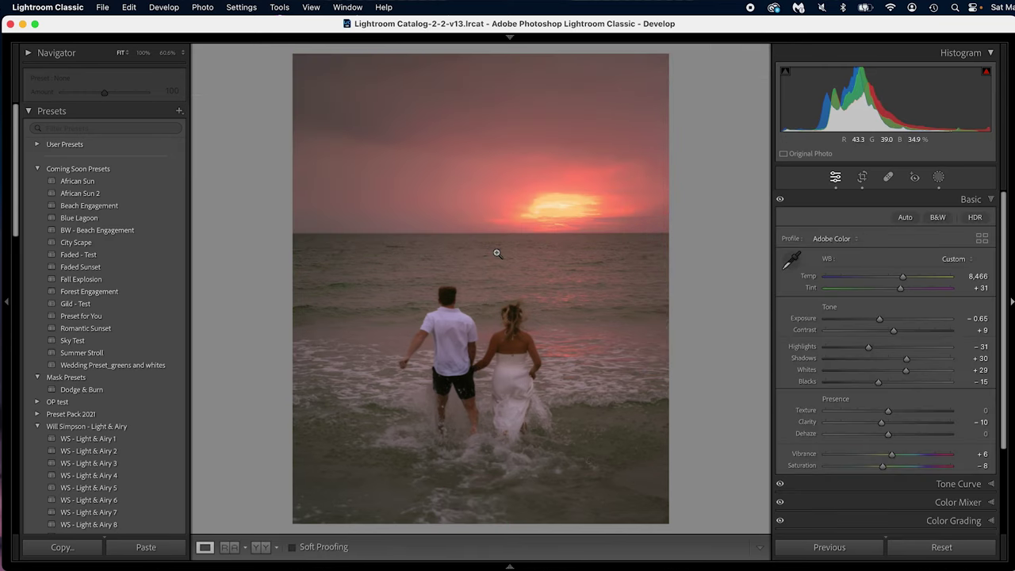
Add an inverted radial gradient around the couple, darkening the surroundings to −0.18 exposure.
key(shift+m)
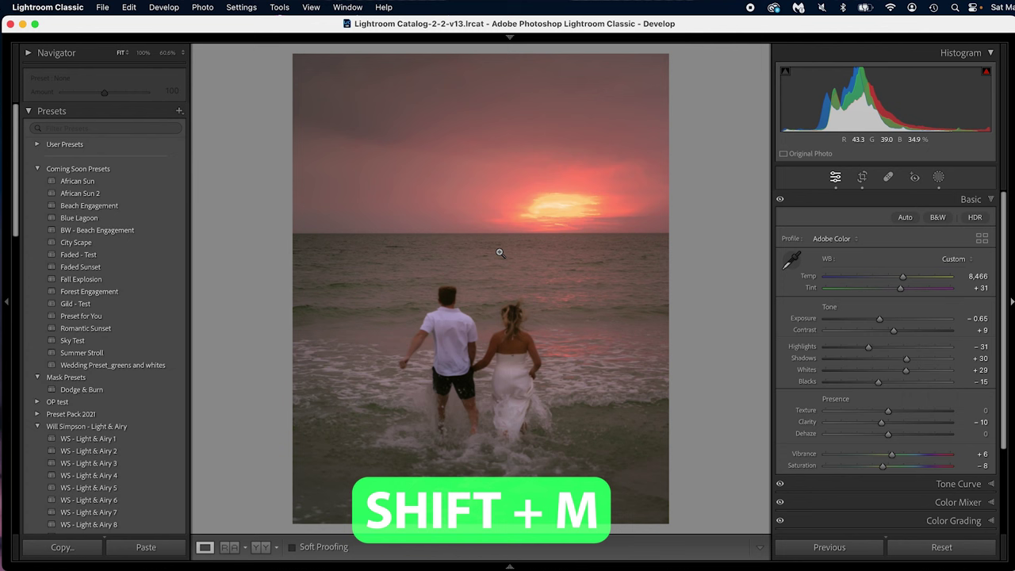
drag(469, 276, 611, 480)
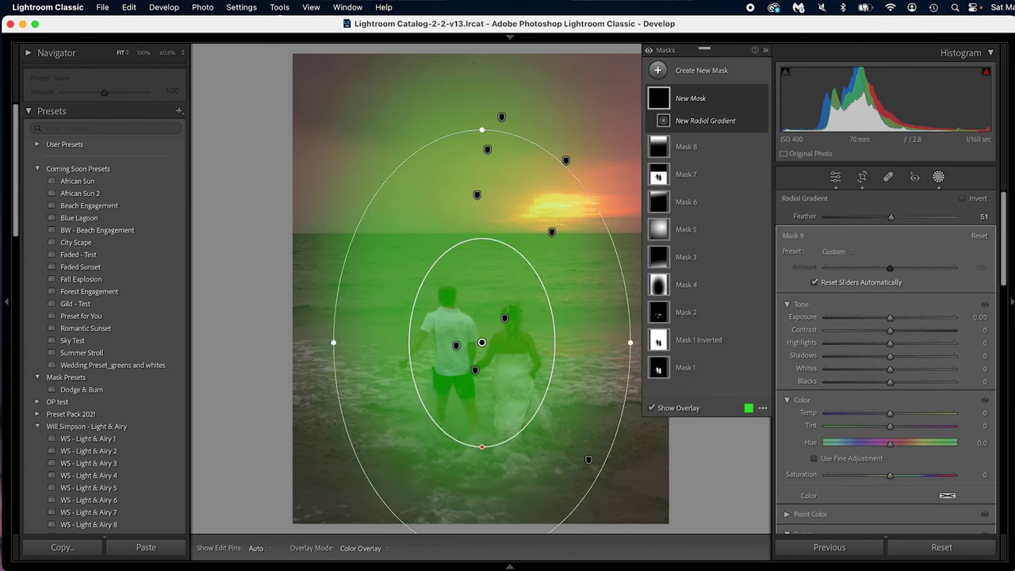
click(963, 198)
drag(889, 317, 886, 318)
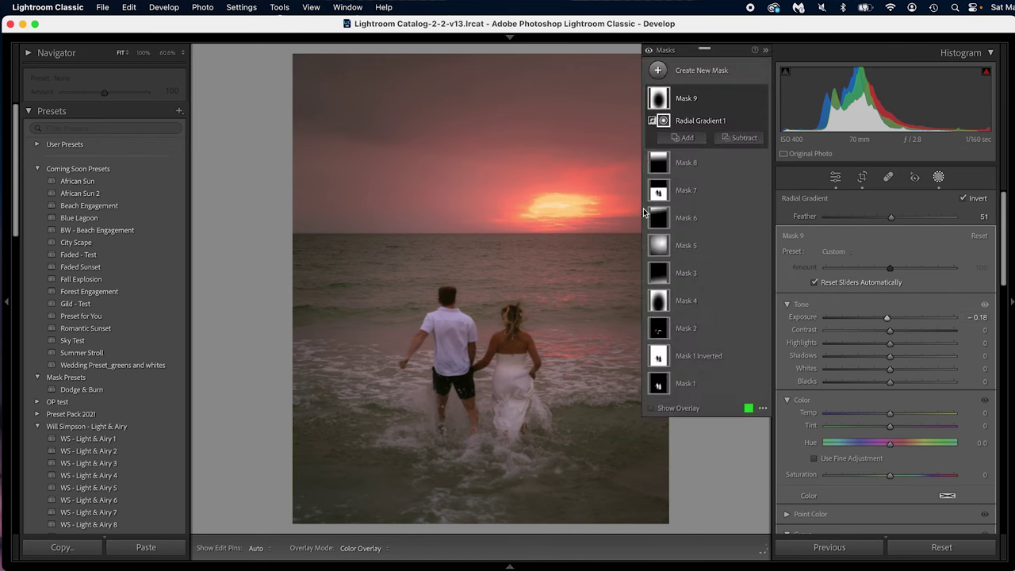
click(839, 178)
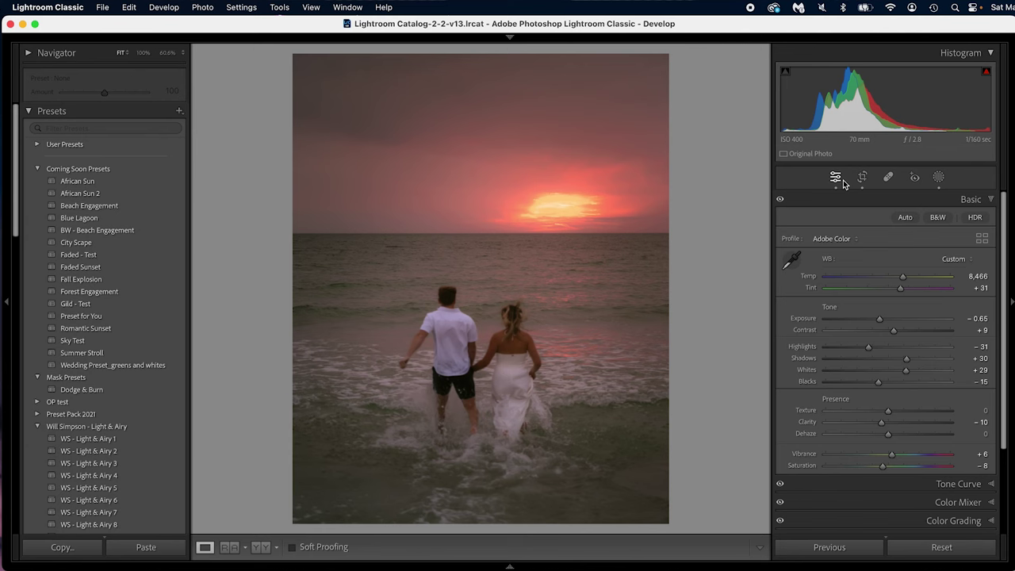
Paint a size-8 brush mask over the man's head and shirt and the woman's body.
key(k)
scroll(441, 294, up, 6)
key(h)
mouse_move(444, 297)
mouse_down()
mouse_move(437, 339)
mouse_move(449, 370)
mouse_move(449, 326)
mouse_up()
key(h)
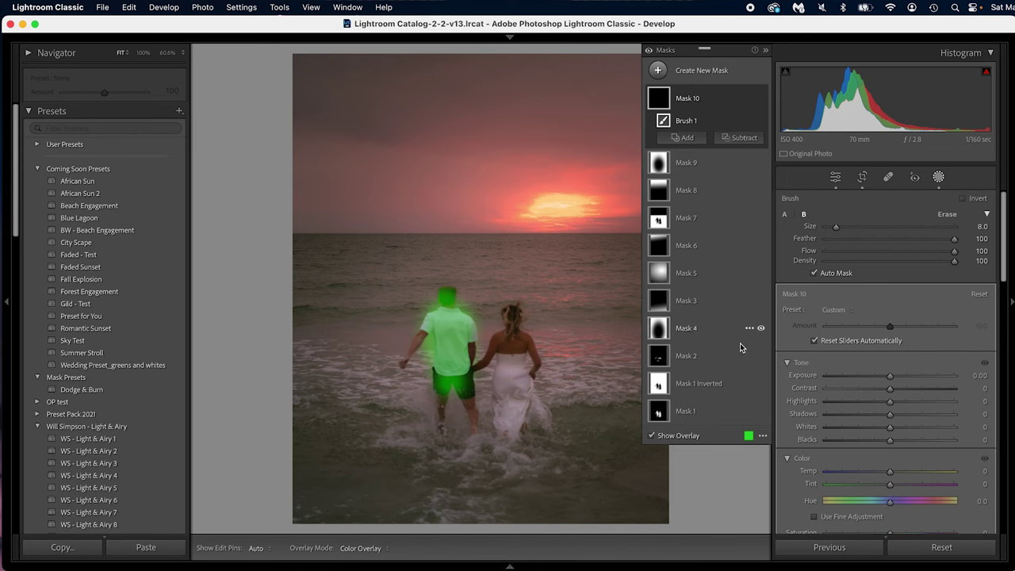
key(h)
drag(514, 396, 510, 307)
key(h)
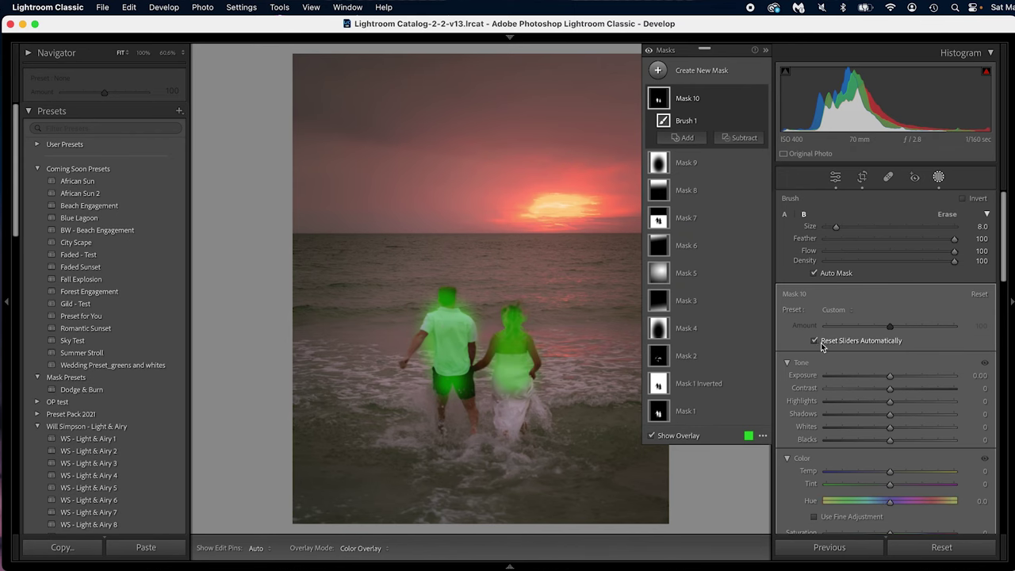
Exit masking, then try a new luminance range mask and a new color range mask.
key(shift+w)
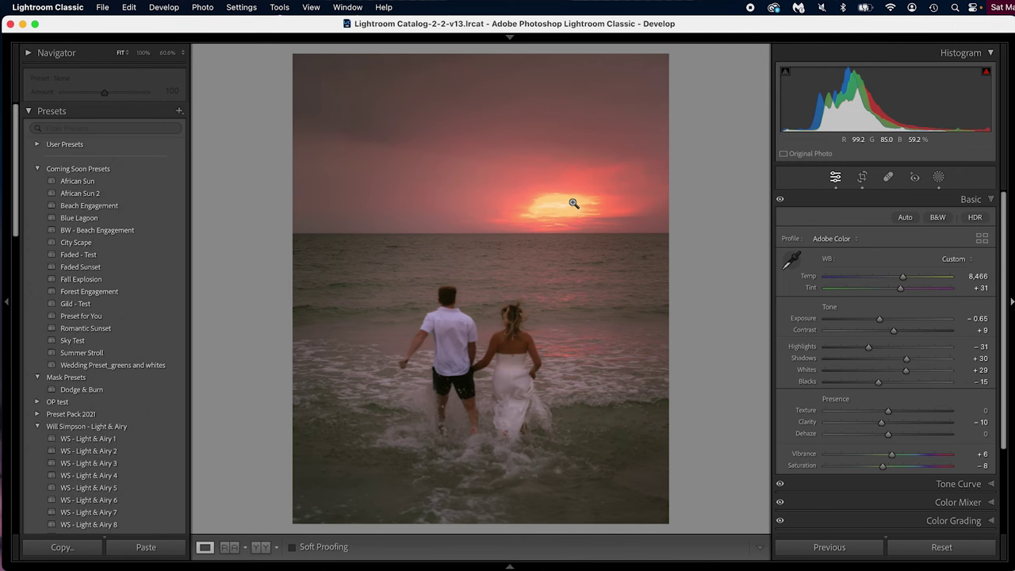
key(shift+q)
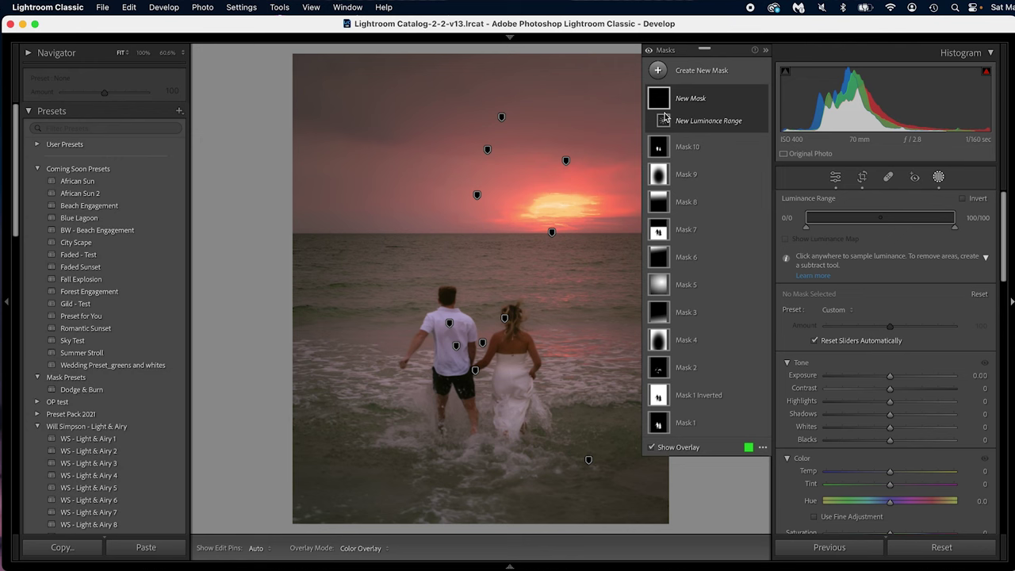
key(shift+j)
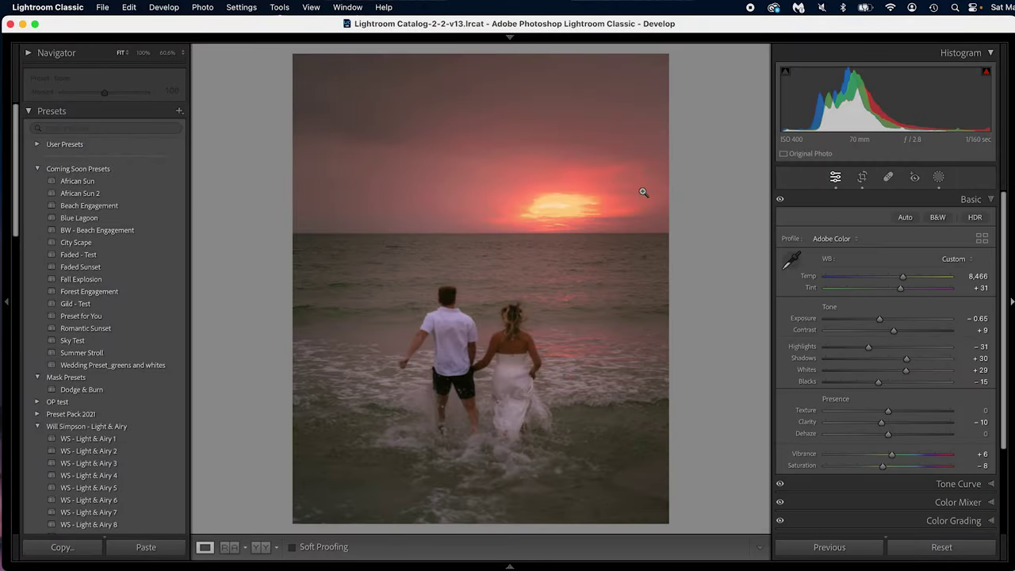
Sample white balance from the bride's shoulder, undo it to keep 8,466 / +31, then open Crop.
key(w)
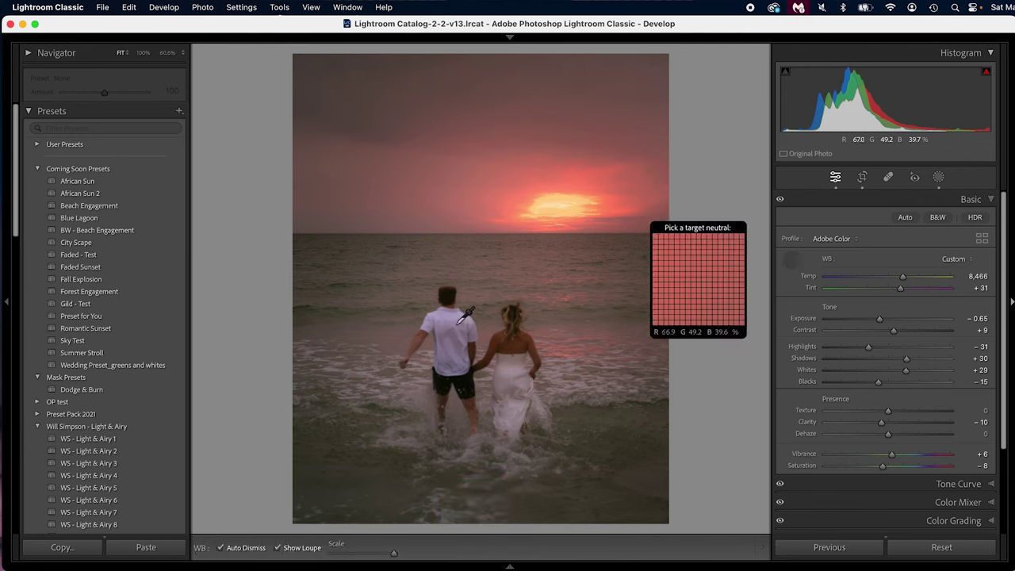
click(501, 327)
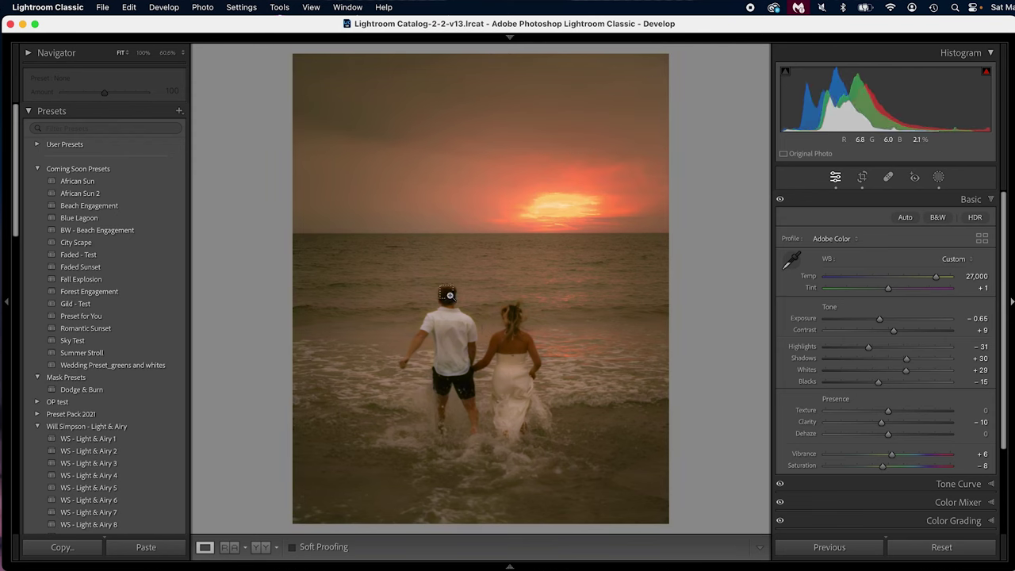
key(super+z)
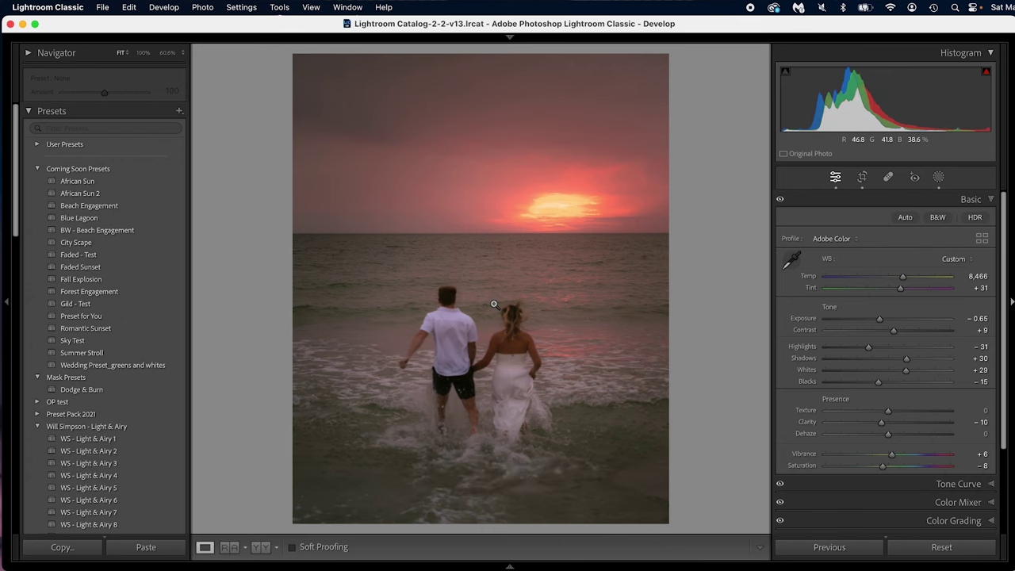
key(r)
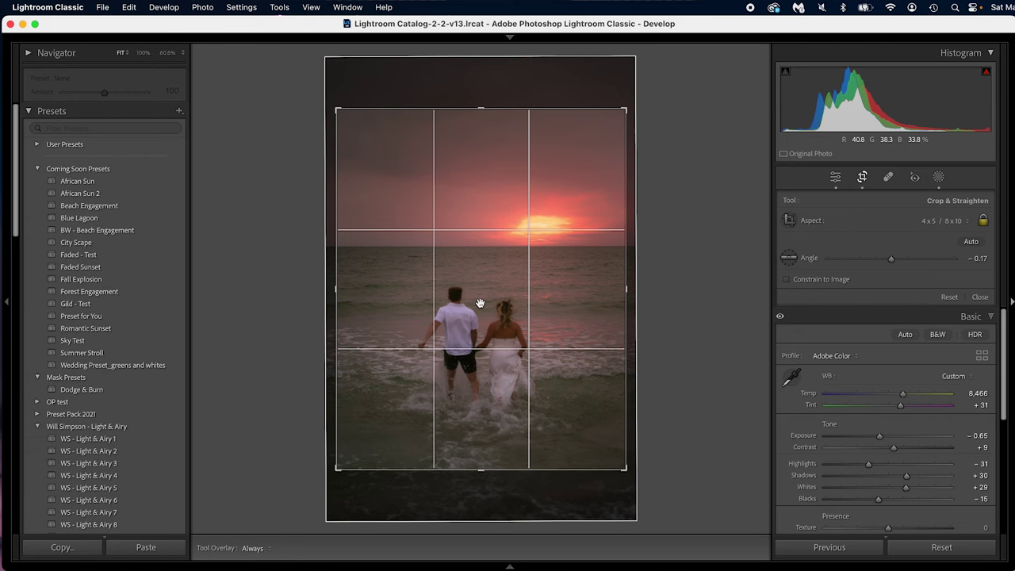
Cycle the crop overlays to the golden spiral, turn it toward the upper left, and close Crop.
key(o)
key(o)
key(o)
key(o)
key(o)
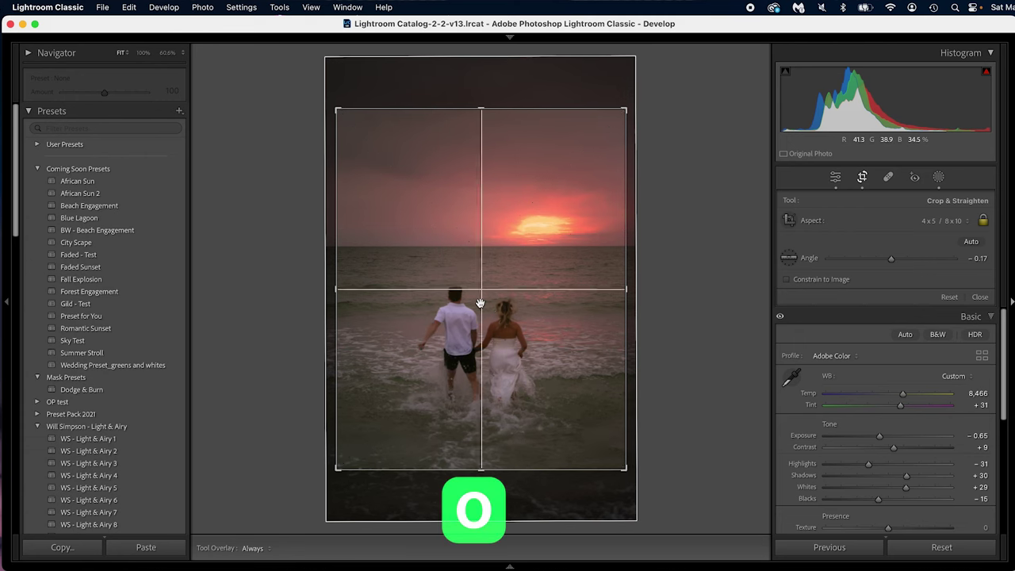
key(o)
key(o)
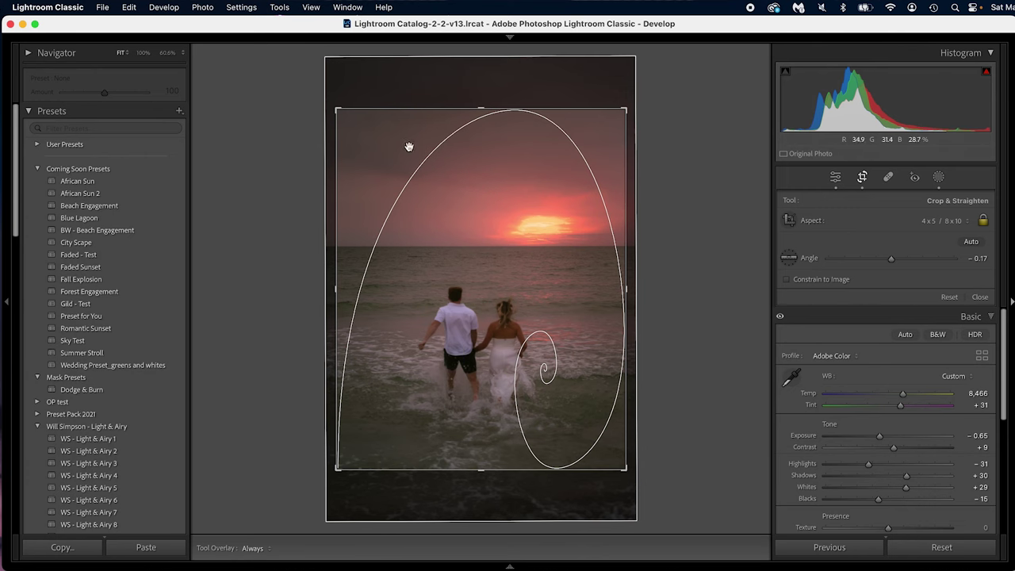
key(shift+o)
key(shift+o)
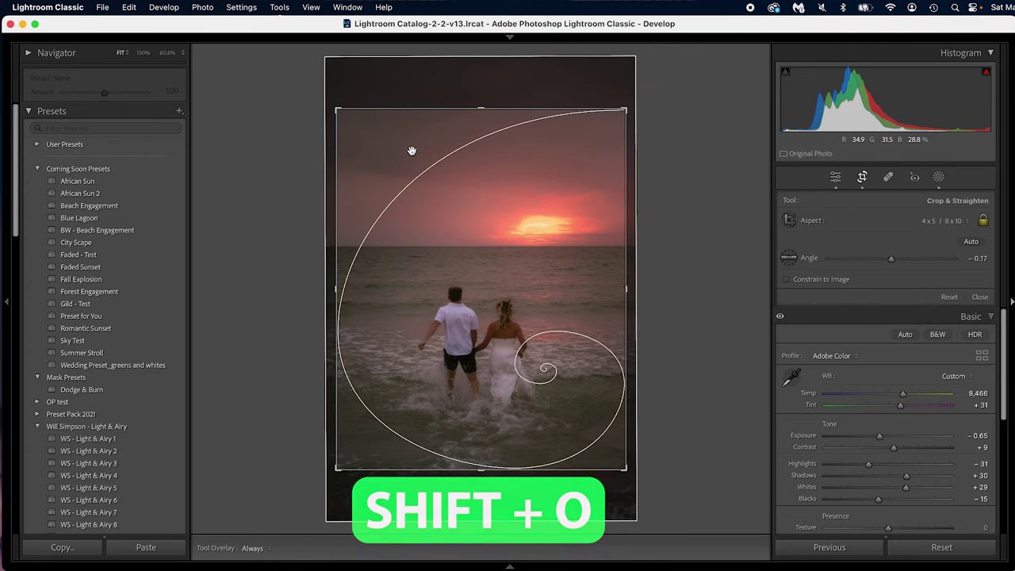
key(shift+o)
key(shift+o)
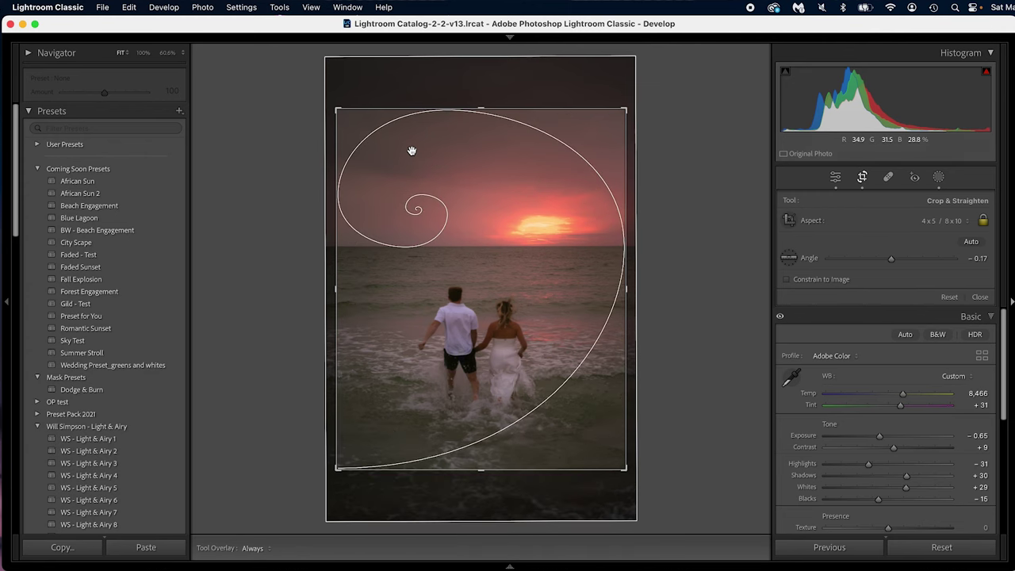
key(r)
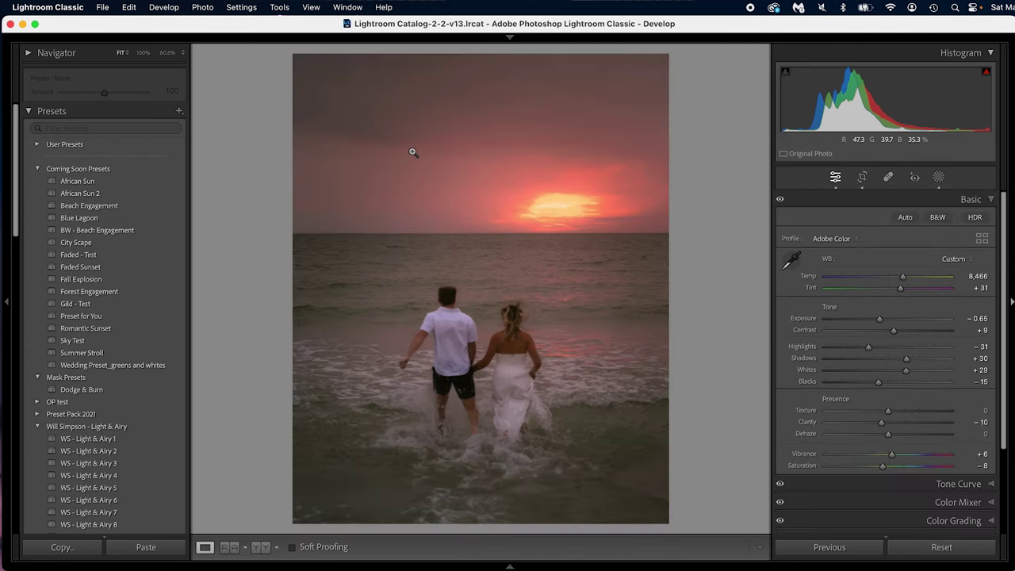
Reopen Crop, switch the guide from a dense grid back to thirds, and exit the tool.
key(r)
key(o)
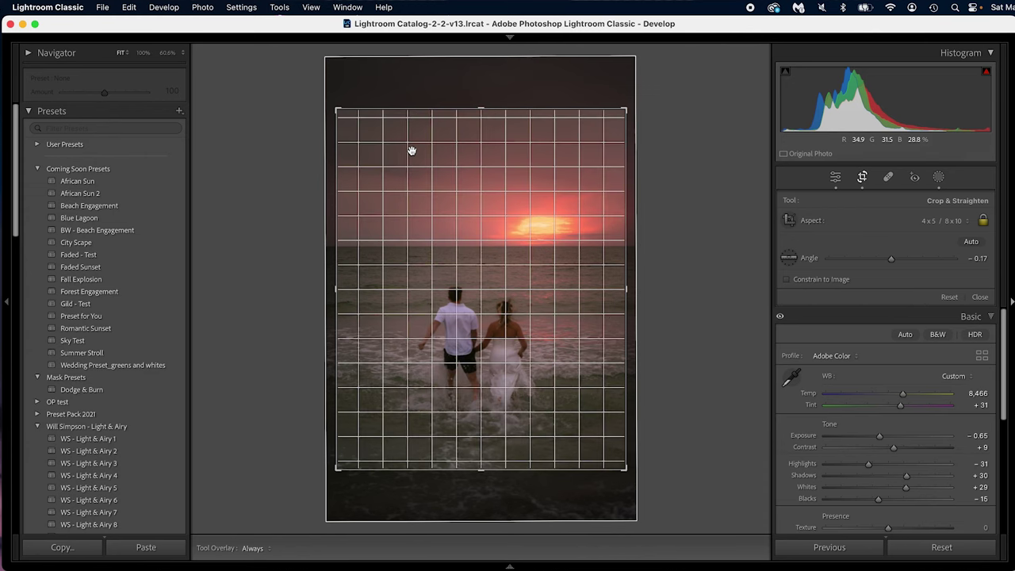
key(o)
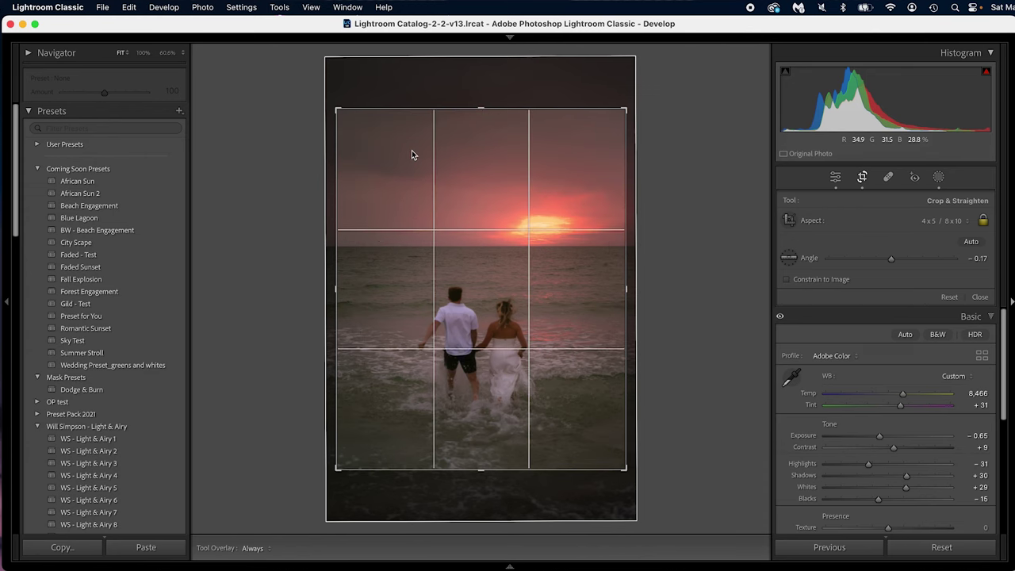
key(r)
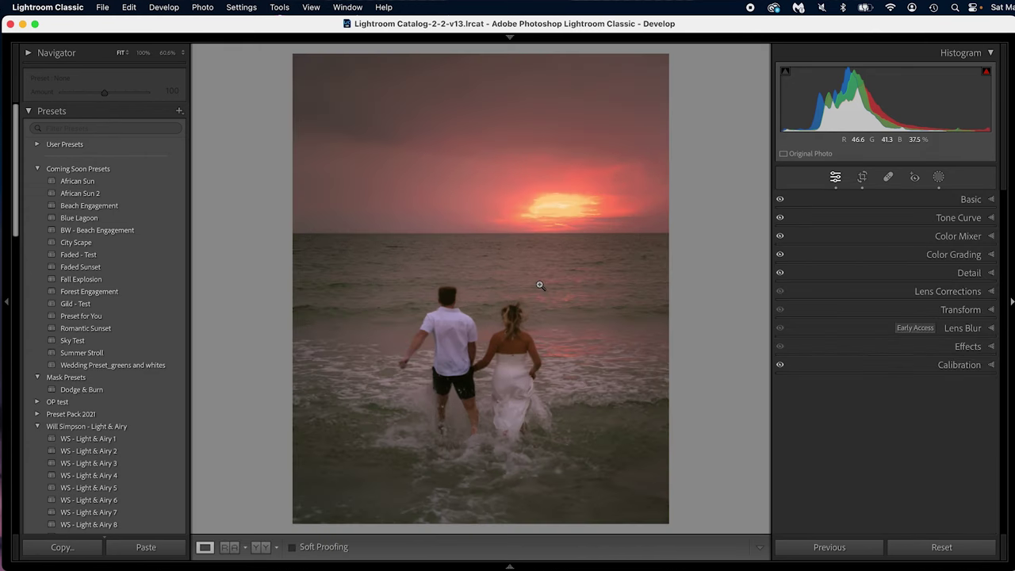
key(i)
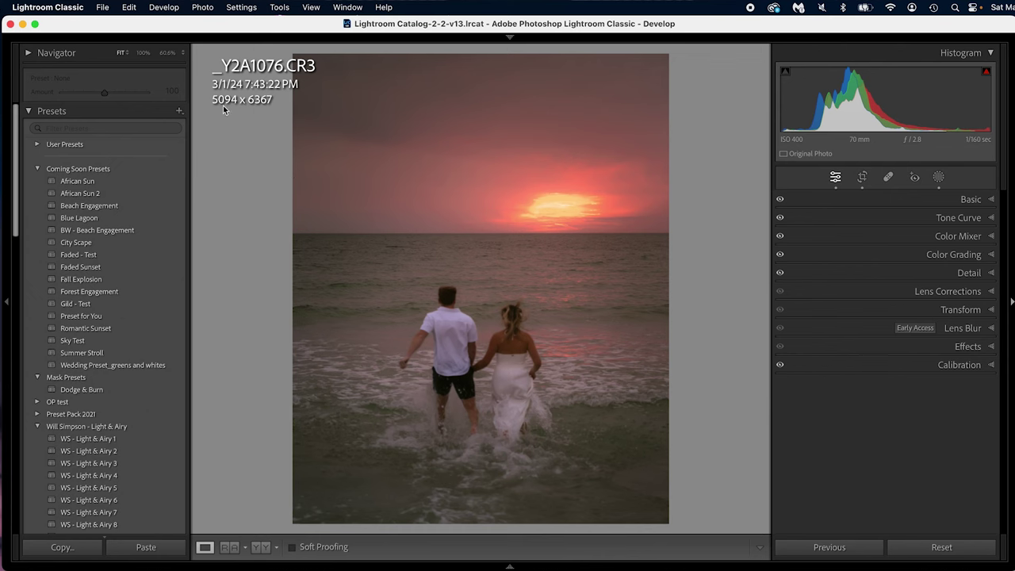
key(i)
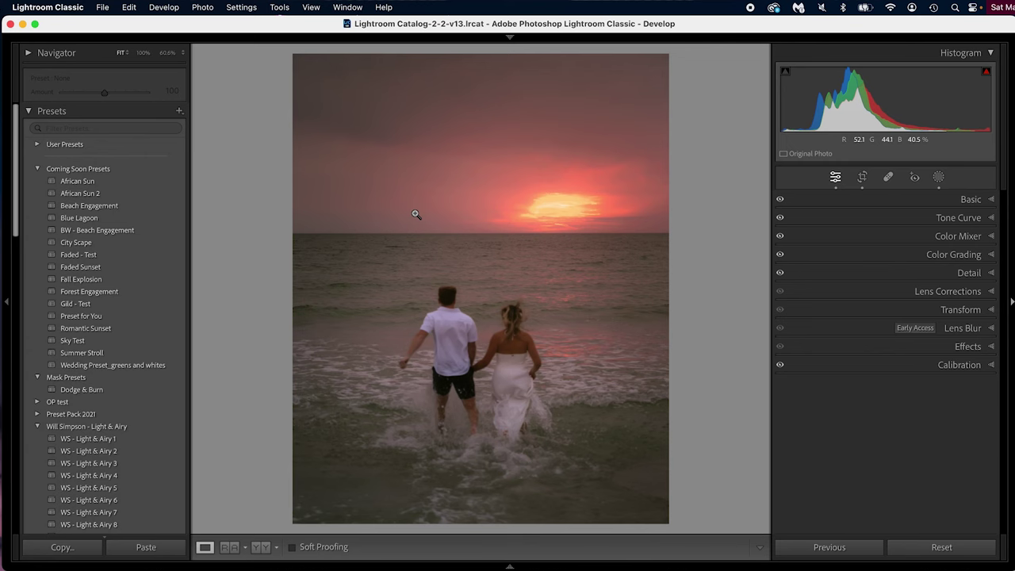
key(f)
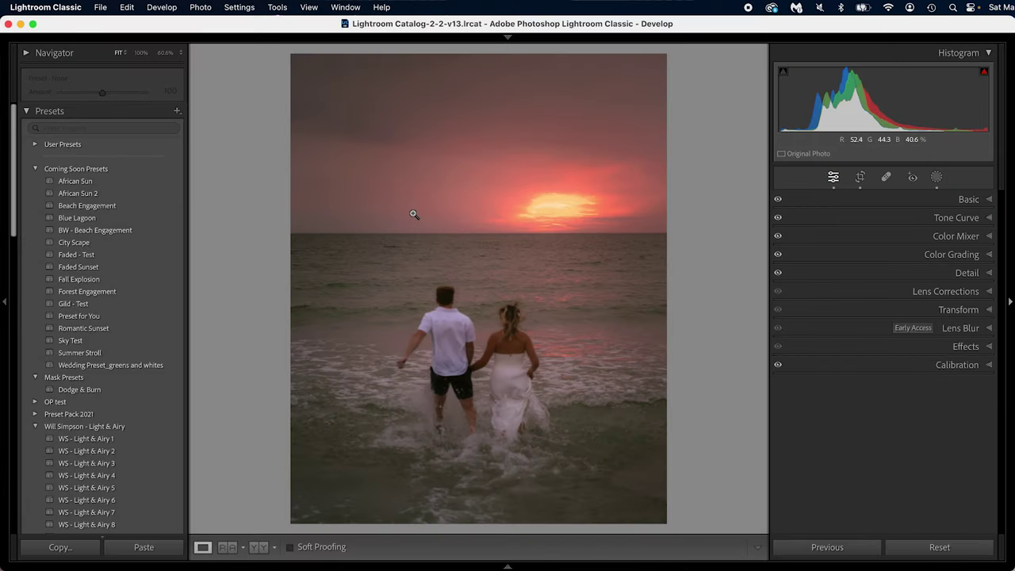
key(l)
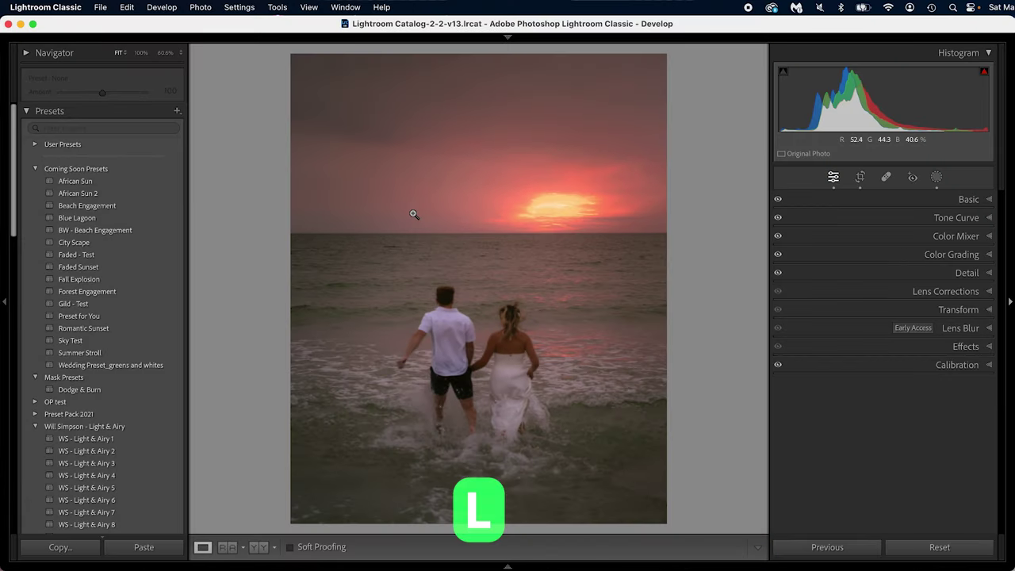